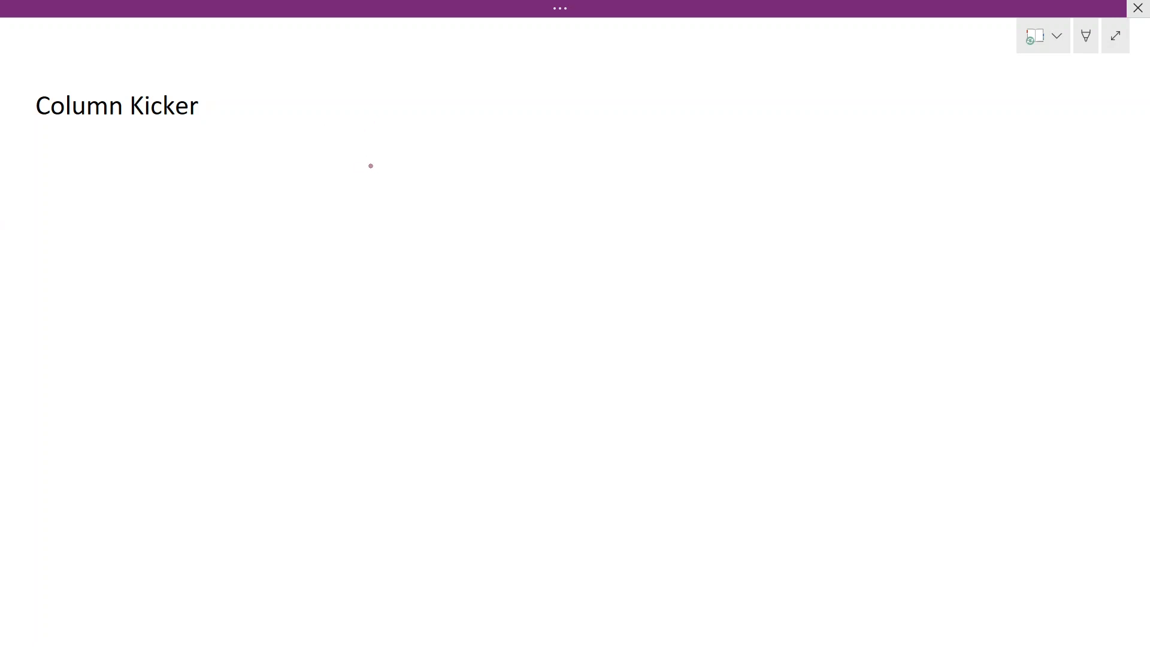
# Draw two red slab lines, the lower dropping into a recess, with column faces passing through them
pyautogui.moveTo(311, 195); pyautogui.dragTo(568, 204)
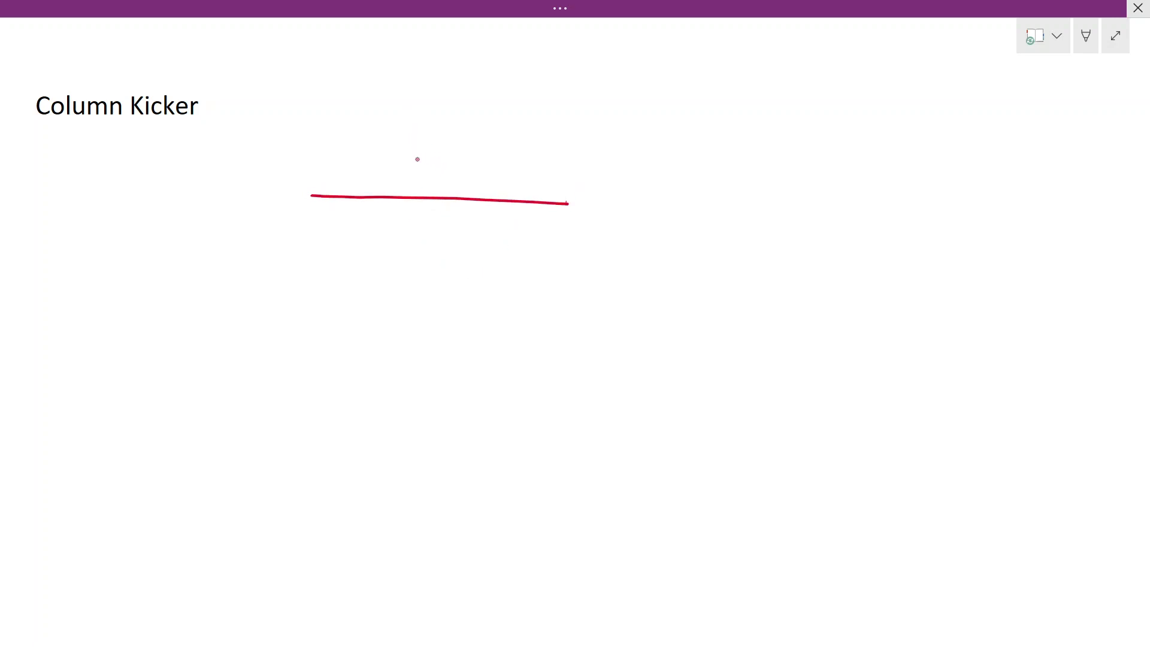
pyautogui.moveTo(308, 224)
pyautogui.mouseDown()
pyautogui.moveTo(420, 221)
pyautogui.moveTo(415, 258)
pyautogui.moveTo(491, 251)
pyautogui.moveTo(497, 221)
pyautogui.moveTo(591, 226)
pyautogui.mouseUp()
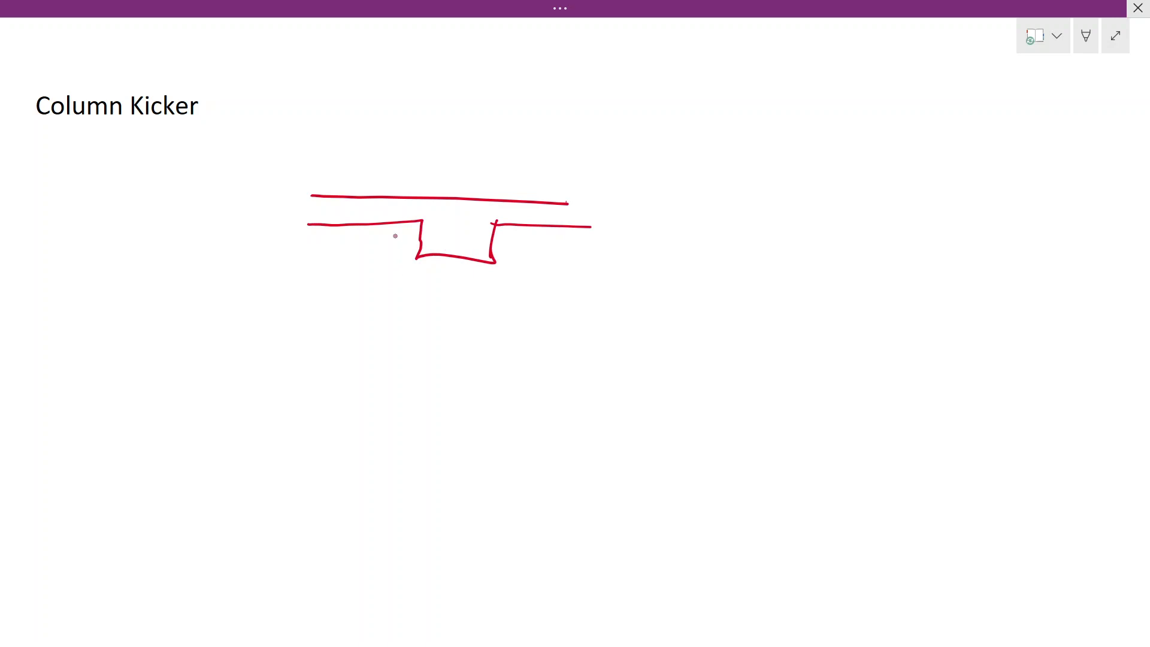
pyautogui.moveTo(406, 222); pyautogui.dragTo(388, 369)
pyautogui.moveTo(522, 221); pyautogui.dragTo(517, 374)
pyautogui.moveTo(442, 67); pyautogui.dragTo(419, 292)
pyautogui.moveTo(503, 69); pyautogui.dragTo(489, 299)
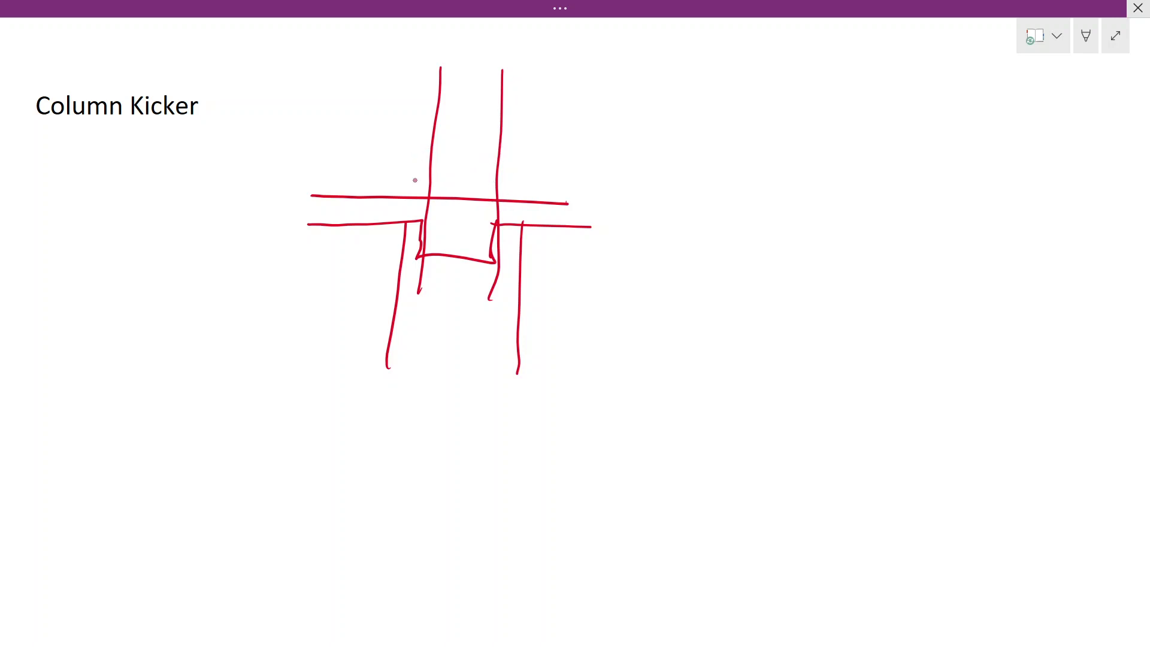
# Draw a hatched kicker block on the slab with a dimension labelled 75mm
pyautogui.moveTo(410, 185)
pyautogui.mouseDown()
pyautogui.moveTo(409, 199)
pyautogui.moveTo(413, 178)
pyautogui.moveTo(520, 180)
pyautogui.moveTo(521, 204)
pyautogui.mouseUp()
pyautogui.moveTo(413, 181)
pyautogui.mouseDown()
pyautogui.moveTo(429, 195)
pyautogui.moveTo(520, 197)
pyautogui.mouseUp()
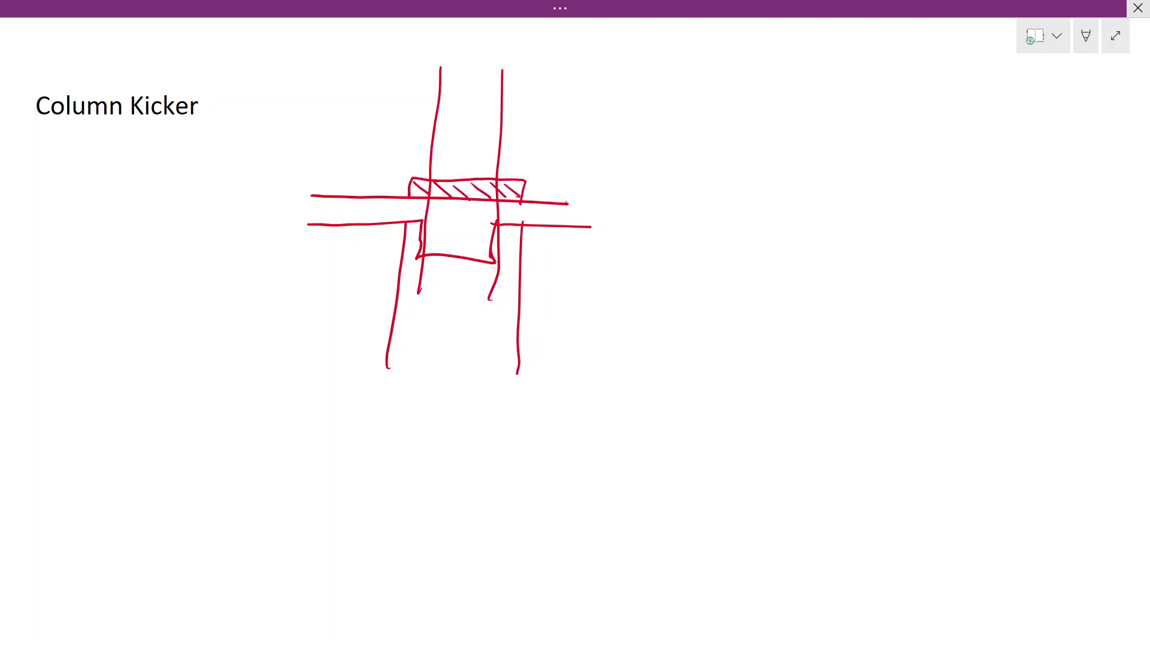
pyautogui.moveTo(337, 174); pyautogui.dragTo(354, 176)
pyautogui.moveTo(346, 175); pyautogui.dragTo(347, 202)
pyautogui.moveTo(295, 172)
pyautogui.mouseDown()
pyautogui.moveTo(299, 189)
pyautogui.moveTo(345, 186)
pyautogui.mouseUp()
# Draw hatched formwork boards along the right and left column faces
pyautogui.moveTo(537, 69); pyautogui.dragTo(520, 194)
pyautogui.moveTo(545, 75)
pyautogui.mouseDown()
pyautogui.moveTo(524, 195)
pyautogui.moveTo(536, 101)
pyautogui.mouseUp()
pyautogui.moveTo(413, 69); pyautogui.dragTo(407, 201)
pyautogui.moveTo(405, 77)
pyautogui.mouseDown()
pyautogui.moveTo(397, 200)
pyautogui.moveTo(405, 183)
pyautogui.mouseUp()
pyautogui.moveTo(399, 178); pyautogui.dragTo(406, 170)
pyautogui.moveTo(406, 94); pyautogui.dragTo(411, 86)
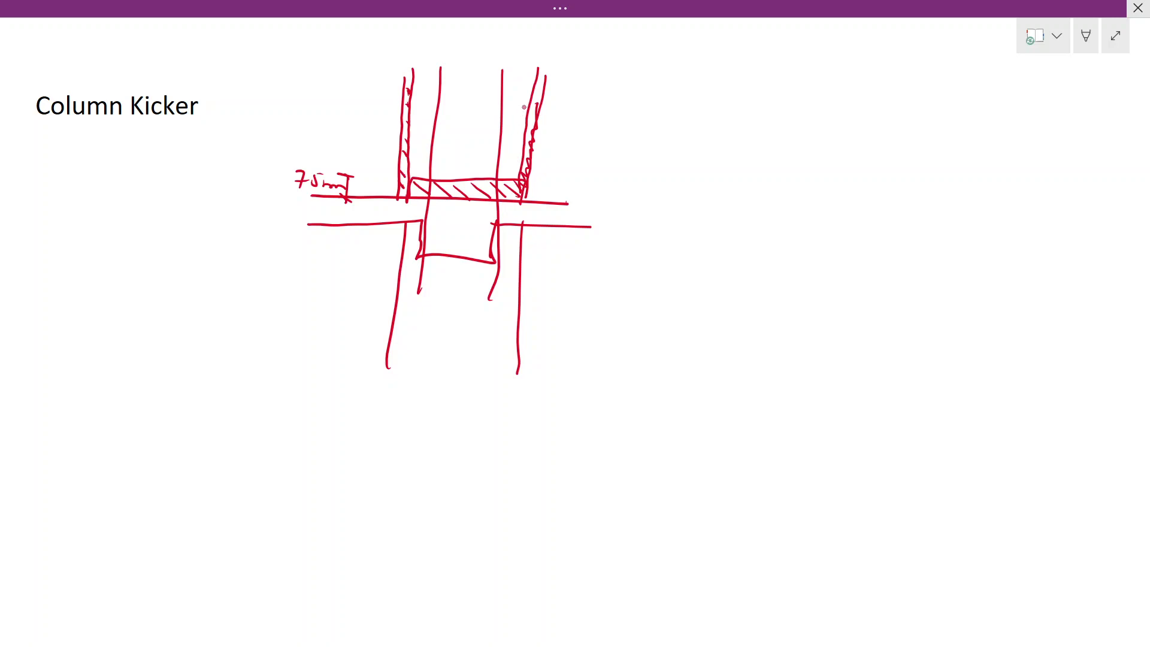
# Add hooked fixings through the formwork boards on both sides of the column
pyautogui.moveTo(564, 123); pyautogui.dragTo(509, 112)
pyautogui.moveTo(514, 102); pyautogui.dragTo(509, 113)
pyautogui.moveTo(379, 112); pyautogui.dragTo(410, 118)
# Draw an opposing diagonal stroke across the kicker block to cross-hatch it
pyautogui.moveTo(506, 178)
pyautogui.mouseDown()
pyautogui.moveTo(481, 193)
pyautogui.moveTo(473, 177)
pyautogui.moveTo(410, 193)
pyautogui.mouseUp()
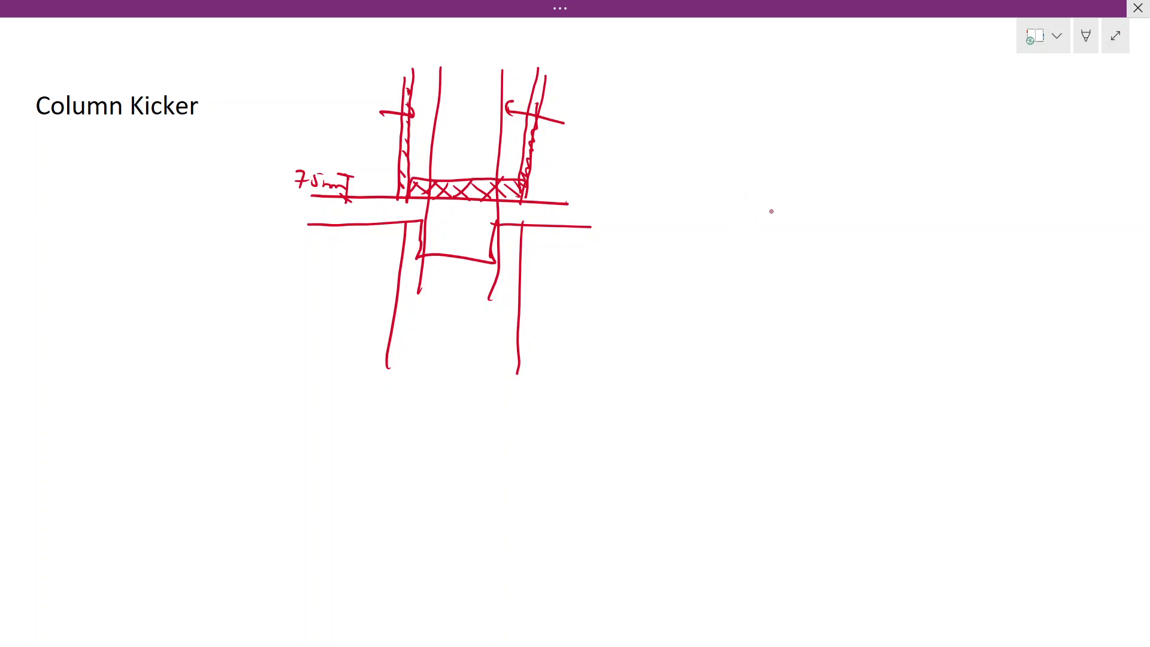
# Draw the second sketch's slab lines with a recess and a dimension tick labelled 30
pyautogui.moveTo(685, 220); pyautogui.dragTo(956, 231)
pyautogui.moveTo(678, 255)
pyautogui.mouseDown()
pyautogui.moveTo(748, 258)
pyautogui.moveTo(762, 300)
pyautogui.moveTo(756, 334)
pyautogui.moveTo(846, 321)
pyautogui.mouseUp()
pyautogui.moveTo(845, 264)
pyautogui.mouseDown()
pyautogui.moveTo(850, 297)
pyautogui.moveTo(844, 265)
pyautogui.moveTo(960, 272)
pyautogui.mouseUp()
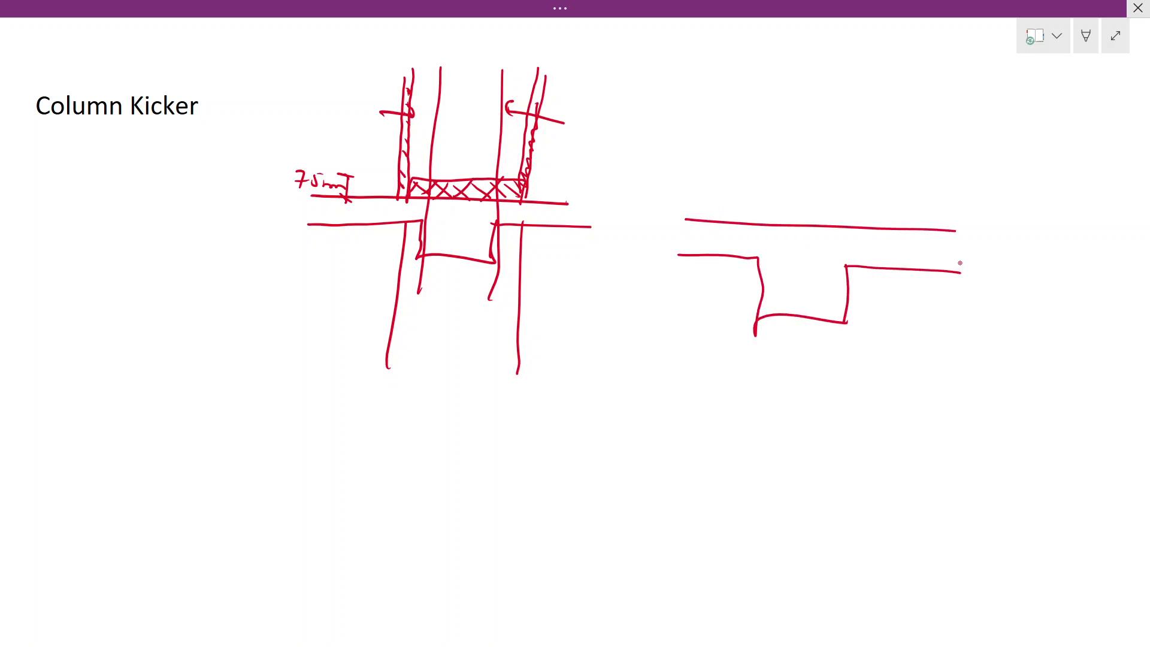
pyautogui.moveTo(883, 259)
pyautogui.mouseDown()
pyautogui.moveTo(939, 328)
pyautogui.moveTo(935, 342)
pyautogui.mouseUp()
pyautogui.moveTo(962, 329); pyautogui.dragTo(955, 329)
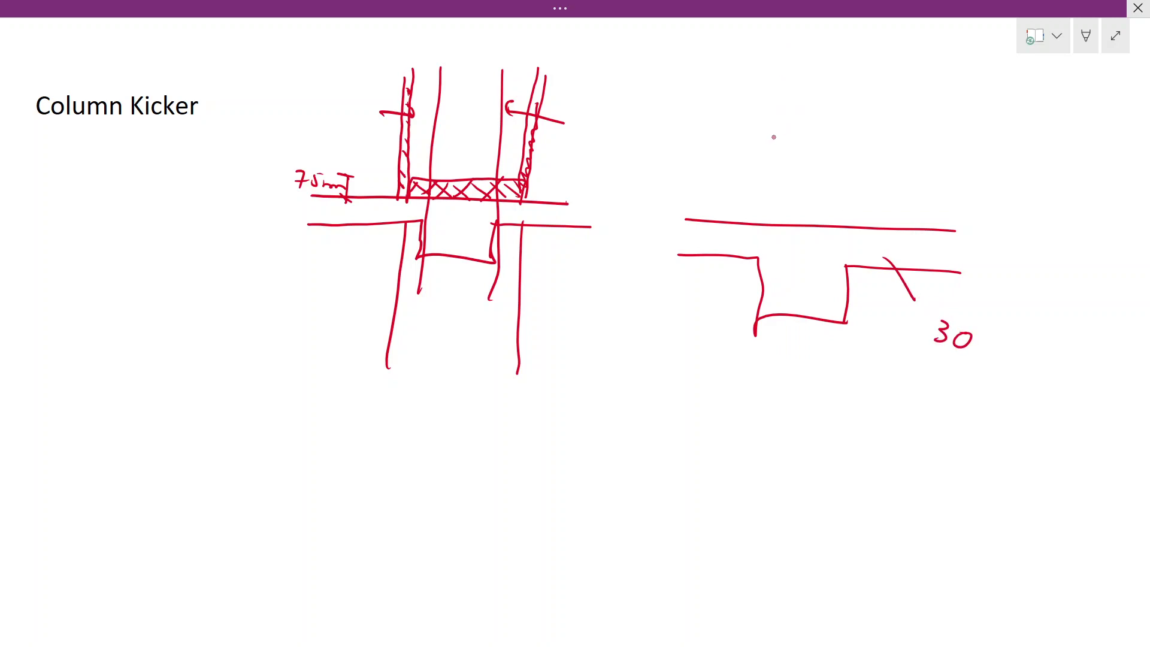
# Draw the two column faces on the slab and a dashed line across the column base
pyautogui.moveTo(766, 90); pyautogui.dragTo(756, 224)
pyautogui.moveTo(863, 94); pyautogui.dragTo(852, 224)
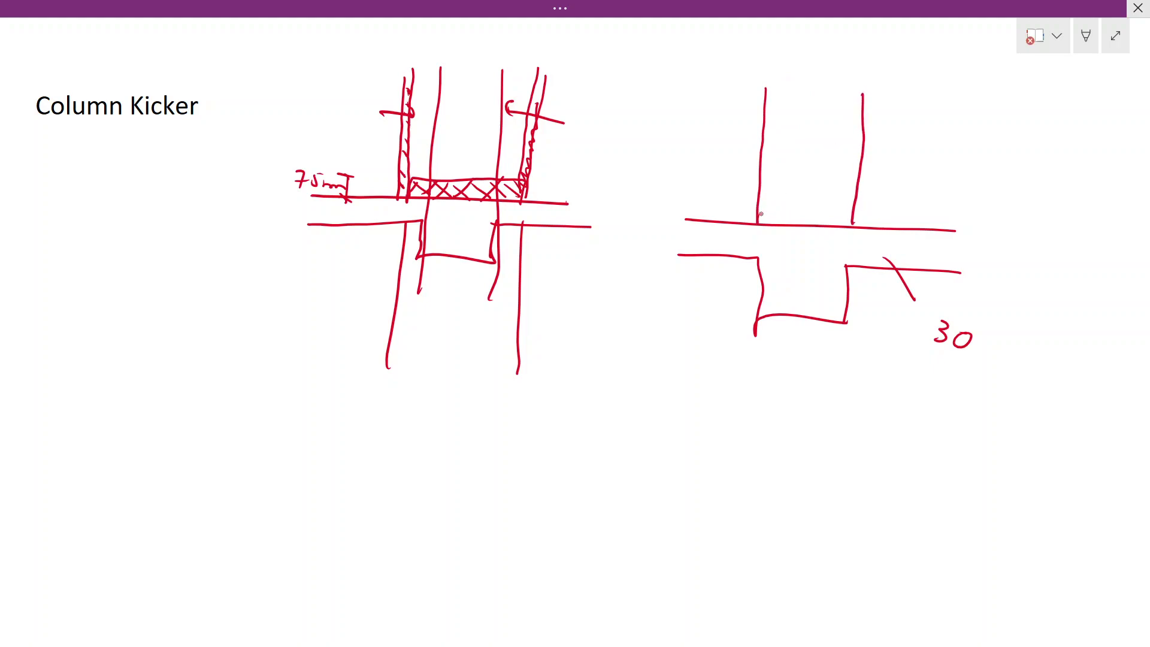
pyautogui.moveTo(758, 214); pyautogui.dragTo(838, 209)
# Extend the left kicker's hatched band, then add a wavy layer and solid top line at the right column base
pyautogui.moveTo(527, 179)
pyautogui.mouseDown()
pyautogui.moveTo(544, 182)
pyautogui.moveTo(540, 207)
pyautogui.moveTo(539, 197)
pyautogui.mouseUp()
pyautogui.moveTo(795, 212); pyautogui.dragTo(802, 212)
pyautogui.moveTo(763, 223); pyautogui.dragTo(850, 231)
pyautogui.moveTo(762, 211); pyautogui.dragTo(769, 211)
pyautogui.moveTo(758, 208)
pyautogui.mouseDown()
pyautogui.moveTo(851, 213)
pyautogui.moveTo(756, 206)
pyautogui.moveTo(851, 215)
pyautogui.mouseUp()
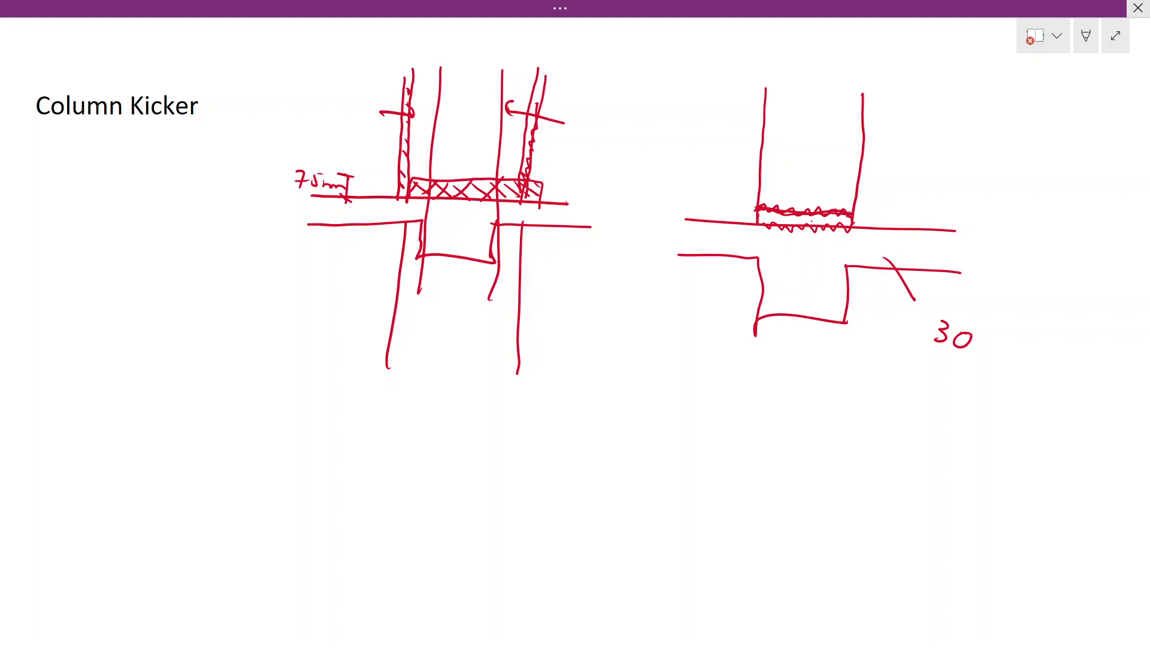
# Erase the zigzag strokes, redraw the base layer's top line, and add an arrow pointing to it
pyautogui.click(812, 220)
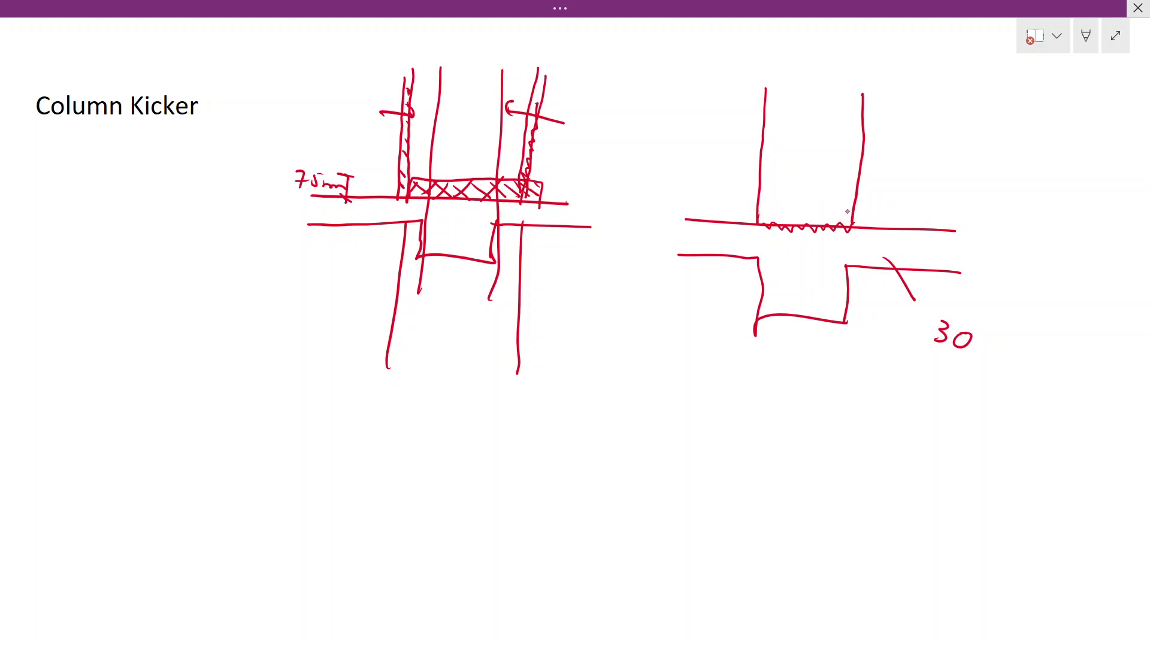
pyautogui.moveTo(846, 208); pyautogui.dragTo(762, 204)
pyautogui.moveTo(738, 165); pyautogui.dragTo(770, 204)
# Add an inner line to the base layer, remove its zigzag, and sketch a round fixing at the slab's left end
pyautogui.moveTo(759, 210); pyautogui.dragTo(850, 212)
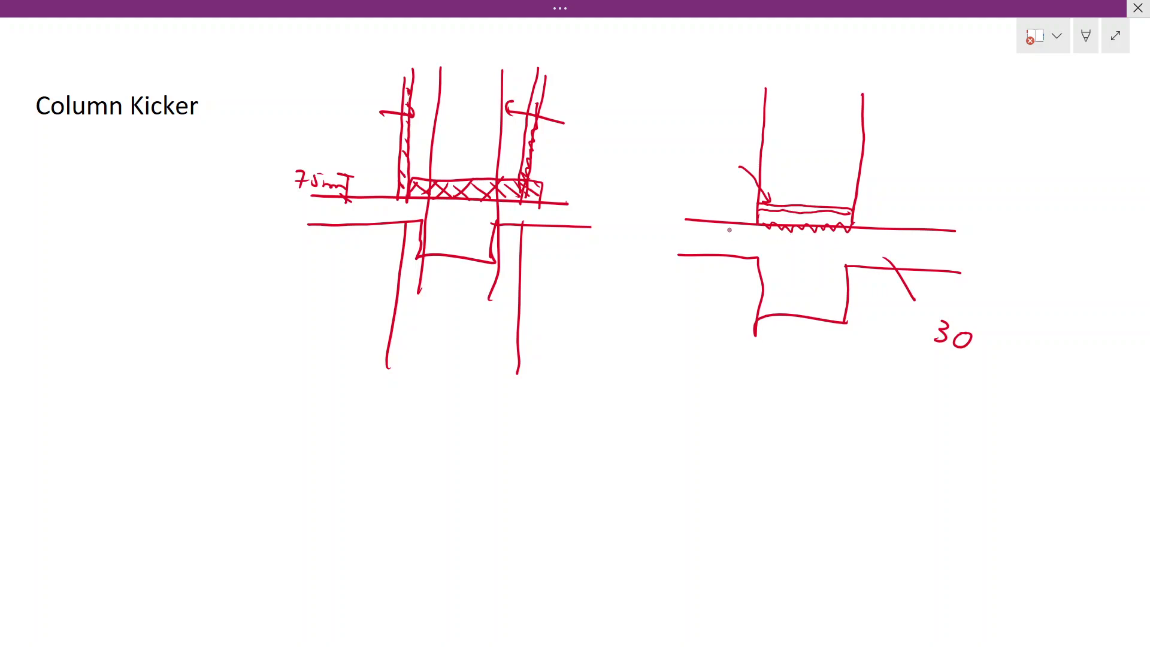
pyautogui.moveTo(762, 224); pyautogui.dragTo(853, 231)
pyautogui.moveTo(759, 226); pyautogui.dragTo(821, 243)
pyautogui.moveTo(693, 243)
pyautogui.mouseDown()
pyautogui.moveTo(680, 278)
pyautogui.moveTo(673, 240)
pyautogui.moveTo(692, 240)
pyautogui.moveTo(669, 224)
pyautogui.moveTo(693, 244)
pyautogui.moveTo(662, 237)
pyautogui.moveTo(676, 223)
pyautogui.moveTo(672, 245)
pyautogui.moveTo(683, 246)
pyautogui.moveTo(669, 240)
pyautogui.moveTo(657, 282)
pyautogui.moveTo(657, 303)
pyautogui.moveTo(670, 303)
pyautogui.mouseUp()
# Label the round fixing 30 and mark the slab underside below the right column with a line and arrow
pyautogui.moveTo(646, 288)
pyautogui.mouseDown()
pyautogui.moveTo(673, 298)
pyautogui.moveTo(644, 290)
pyautogui.mouseUp()
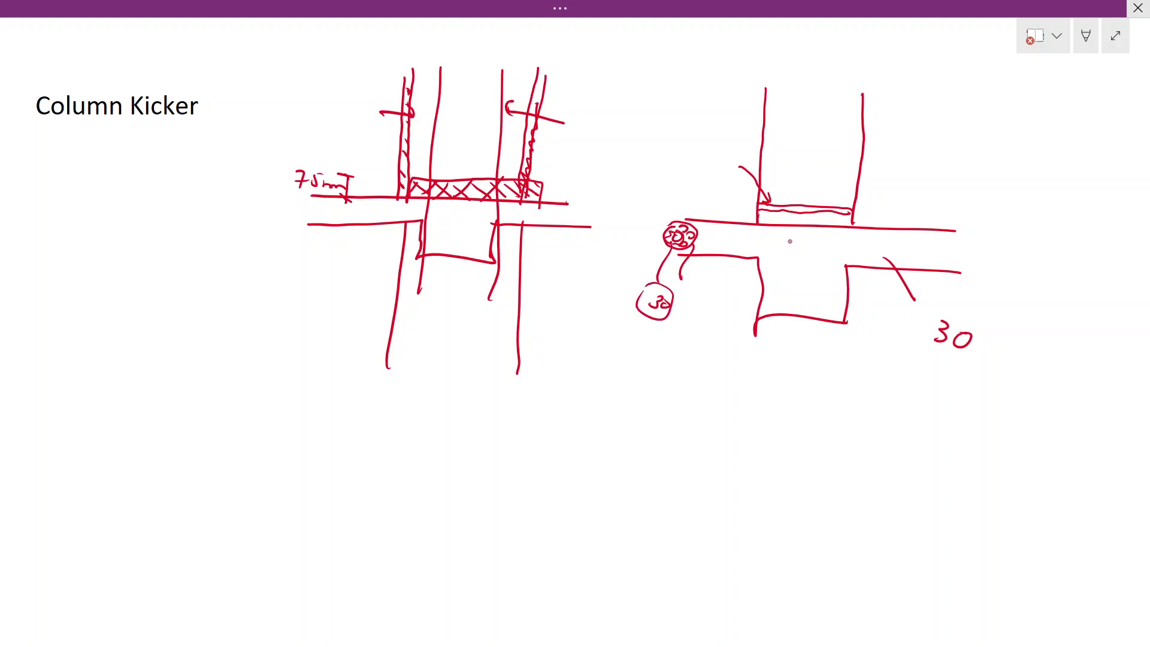
pyautogui.moveTo(755, 225)
pyautogui.mouseDown()
pyautogui.moveTo(835, 234)
pyautogui.moveTo(853, 223)
pyautogui.moveTo(800, 231)
pyautogui.moveTo(799, 203)
pyautogui.moveTo(845, 207)
pyautogui.moveTo(761, 207)
pyautogui.mouseUp()
pyautogui.moveTo(789, 231)
pyautogui.mouseDown()
pyautogui.moveTo(788, 259)
pyautogui.moveTo(791, 238)
pyautogui.mouseUp()
# Start a lower-left sketch: a horizontal line, two column faces, and a slab line right of the column
pyautogui.moveTo(109, 389); pyautogui.dragTo(382, 396)
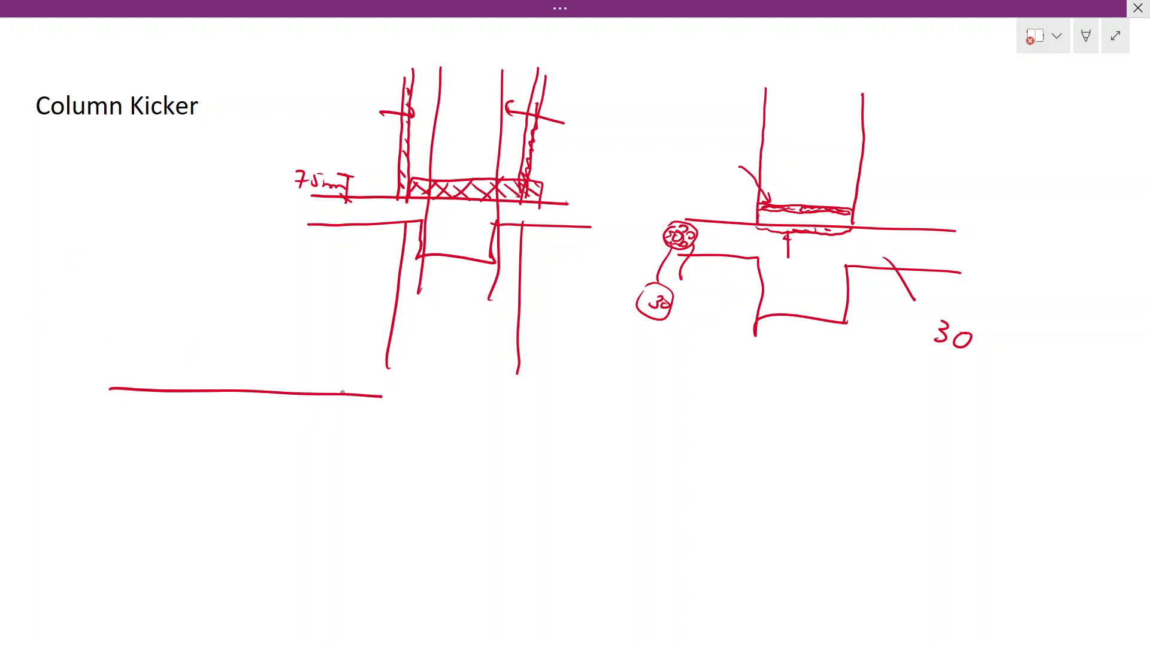
pyautogui.moveTo(207, 262); pyautogui.dragTo(213, 388)
pyautogui.moveTo(296, 267); pyautogui.dragTo(293, 399)
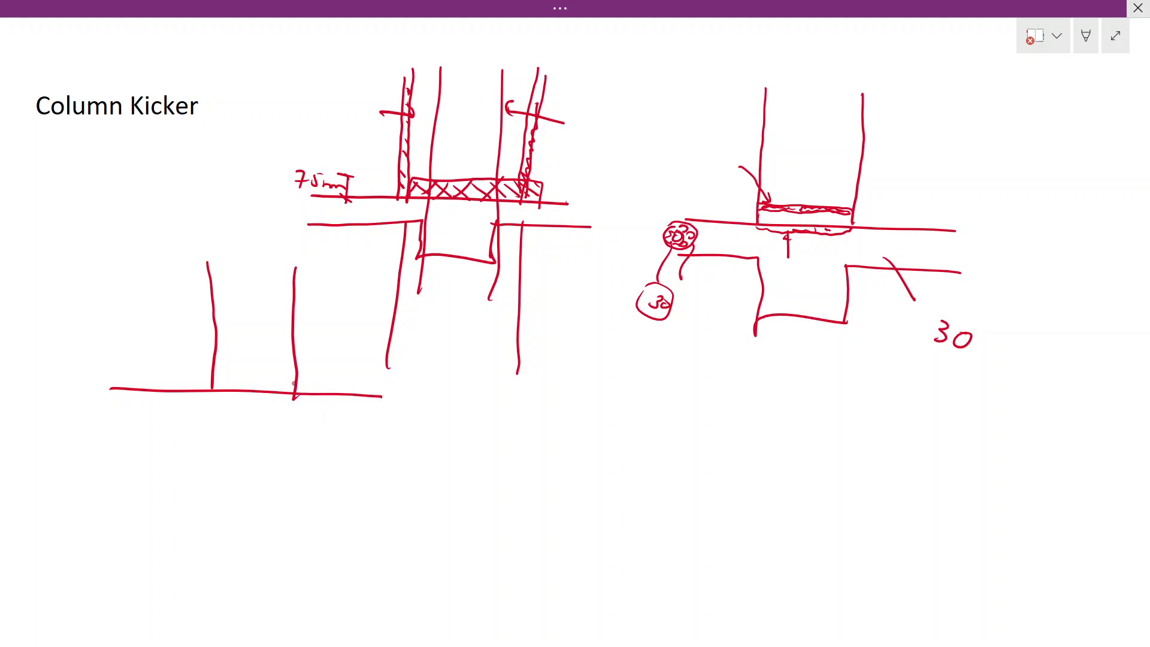
pyautogui.moveTo(293, 381)
pyautogui.mouseDown()
pyautogui.moveTo(367, 380)
pyautogui.moveTo(296, 381)
pyautogui.moveTo(361, 391)
pyautogui.moveTo(291, 400)
pyautogui.moveTo(292, 384)
pyautogui.moveTo(359, 392)
pyautogui.mouseUp()
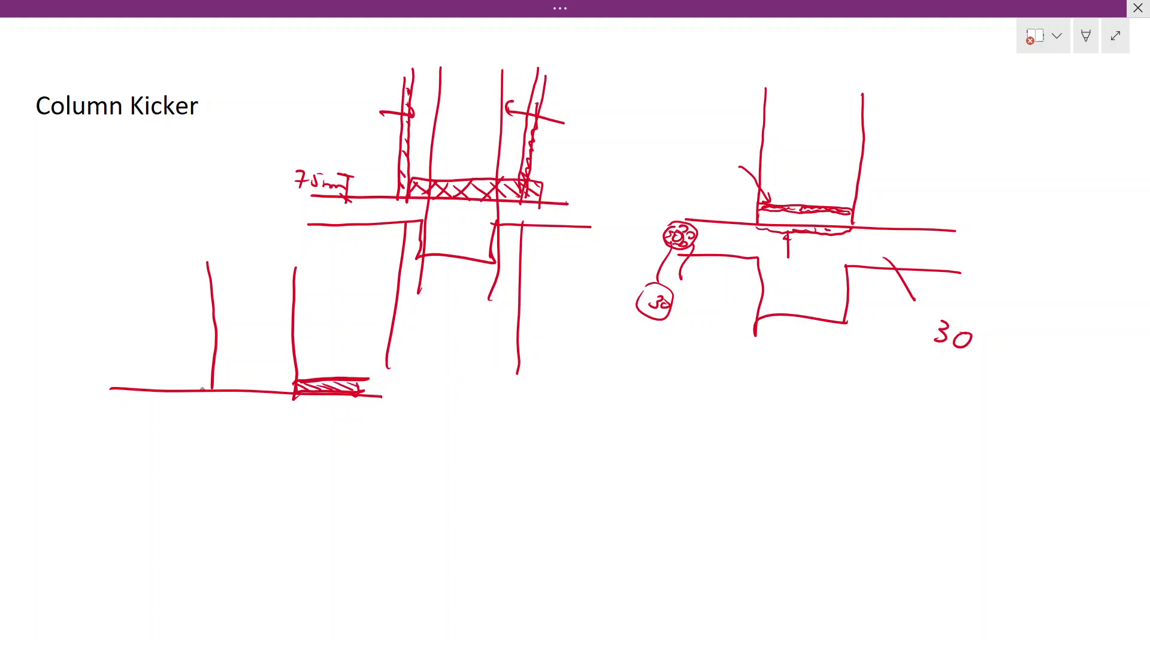
# Hatch kicker blocks at the column bases with fixings below the slab, and begin a square under the title
pyautogui.moveTo(142, 376)
pyautogui.mouseDown()
pyautogui.moveTo(218, 372)
pyautogui.moveTo(214, 390)
pyautogui.moveTo(175, 387)
pyautogui.mouseUp()
pyautogui.moveTo(167, 375); pyautogui.dragTo(203, 389)
pyautogui.moveTo(195, 373); pyautogui.dragTo(209, 386)
pyautogui.moveTo(139, 381); pyautogui.dragTo(164, 390)
pyautogui.moveTo(161, 392)
pyautogui.mouseDown()
pyautogui.moveTo(166, 418)
pyautogui.moveTo(209, 413)
pyautogui.mouseUp()
pyautogui.moveTo(311, 393)
pyautogui.mouseDown()
pyautogui.moveTo(310, 418)
pyautogui.moveTo(350, 426)
pyautogui.mouseUp()
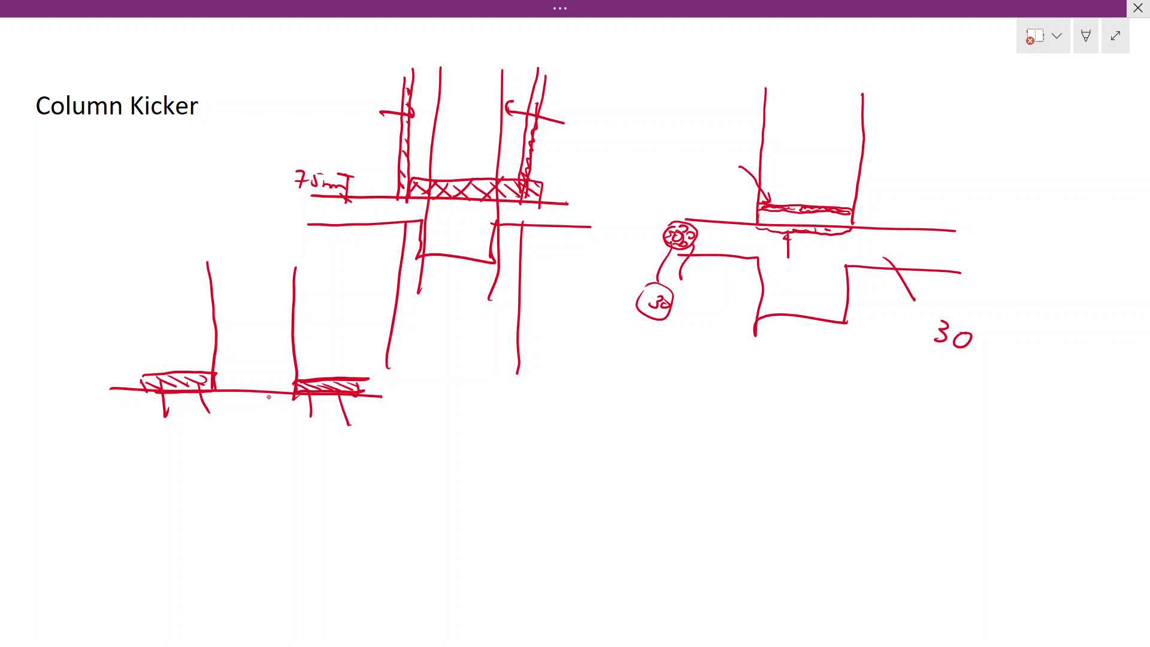
pyautogui.moveTo(294, 383); pyautogui.dragTo(290, 394)
pyautogui.moveTo(95, 168)
pyautogui.mouseDown()
pyautogui.moveTo(95, 241)
pyautogui.moveTo(162, 241)
pyautogui.mouseUp()
pyautogui.moveTo(96, 163)
pyautogui.mouseDown()
pyautogui.moveTo(181, 161)
pyautogui.moveTo(189, 242)
pyautogui.moveTo(145, 240)
pyautogui.mouseUp()
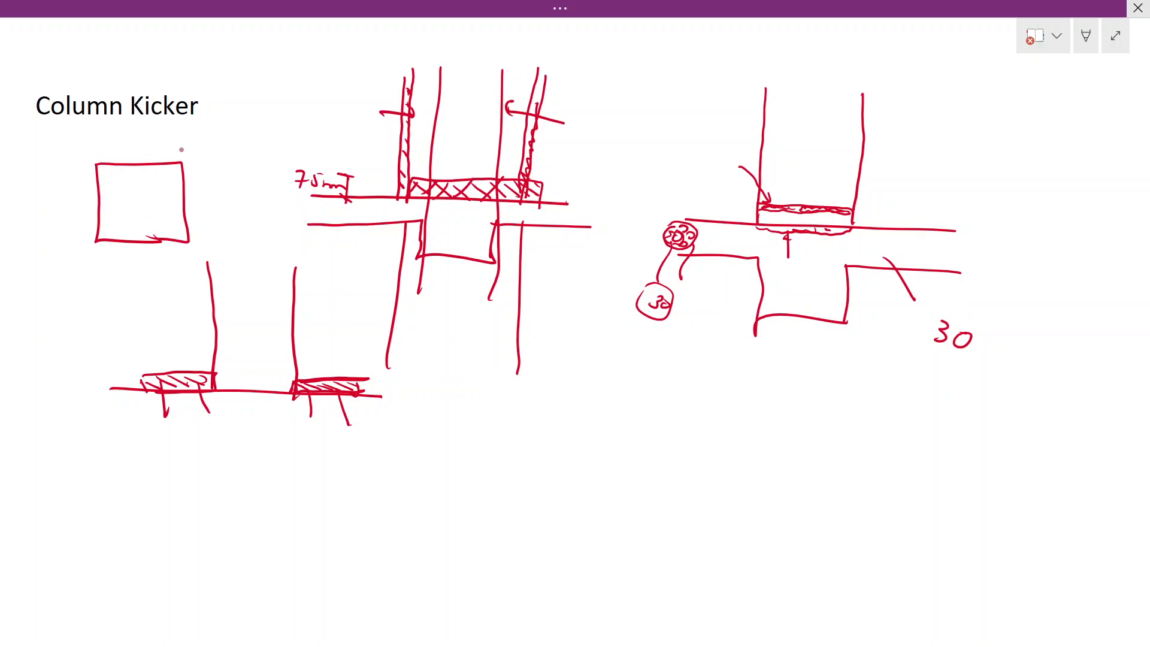
# Draw an outer square around the inner column square and extend the inner sides to meet it
pyautogui.moveTo(182, 149); pyautogui.dragTo(191, 254)
pyautogui.moveTo(205, 167)
pyautogui.mouseDown()
pyautogui.moveTo(72, 167)
pyautogui.moveTo(72, 129)
pyautogui.moveTo(218, 129)
pyautogui.moveTo(220, 265)
pyautogui.mouseUp()
pyautogui.moveTo(68, 160)
pyautogui.mouseDown()
pyautogui.moveTo(74, 274)
pyautogui.moveTo(228, 262)
pyautogui.moveTo(190, 275)
pyautogui.mouseUp()
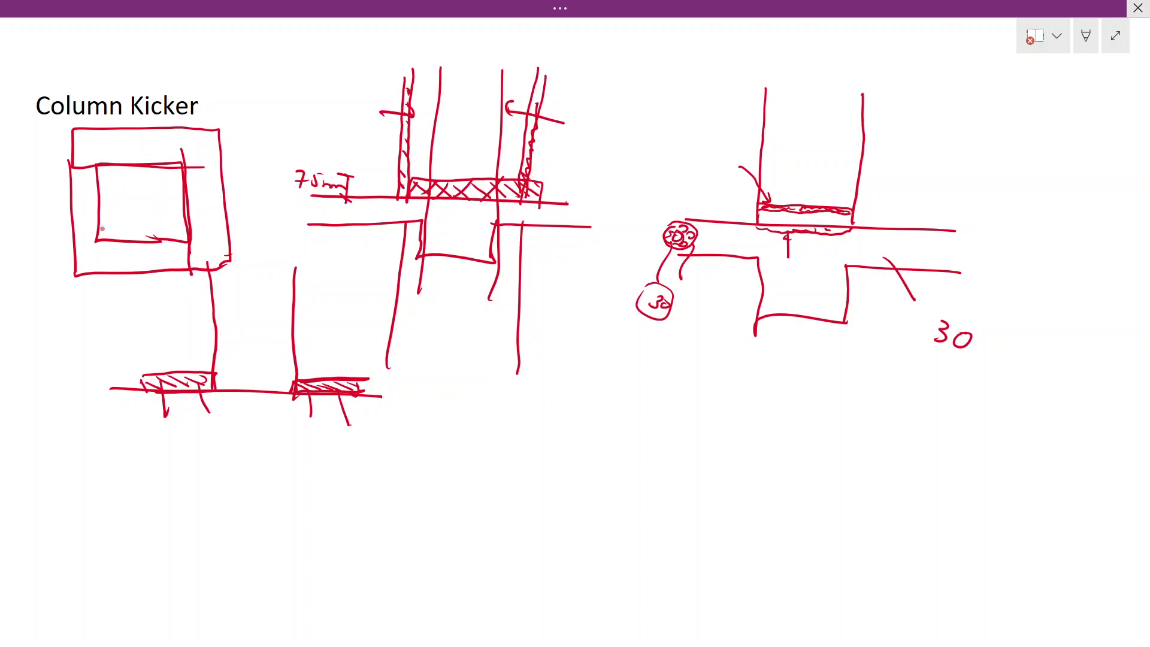
pyautogui.moveTo(70, 243); pyautogui.dragTo(105, 242)
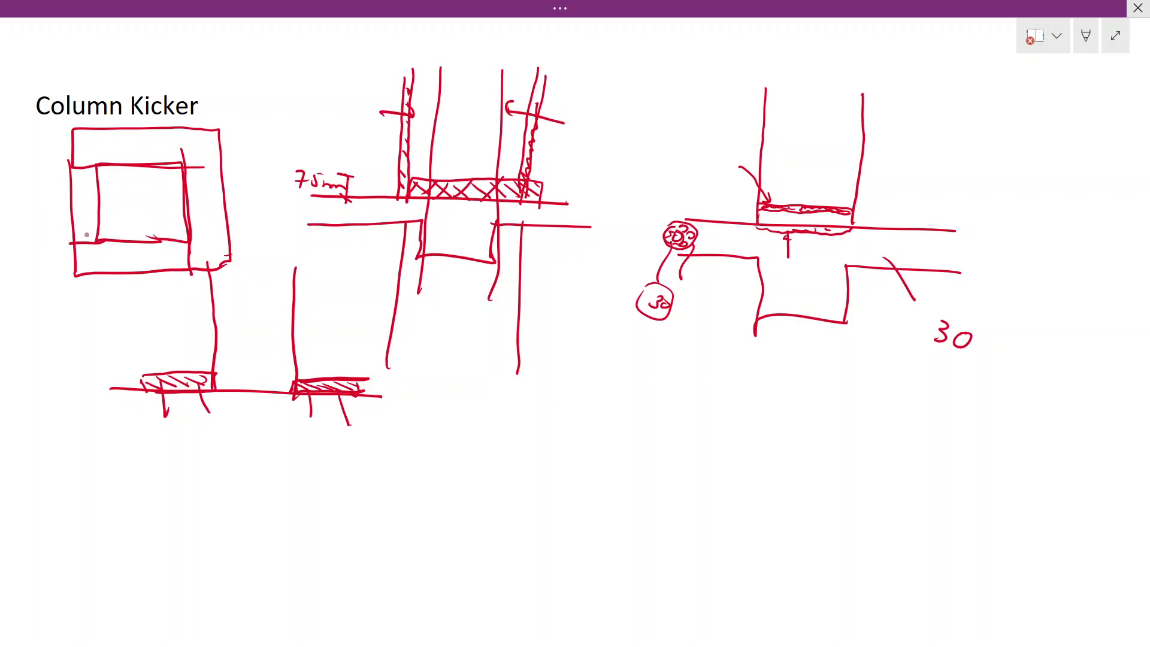
# Hatch the strips between the two squares and mark bar circles inside the inner square
pyautogui.moveTo(75, 173)
pyautogui.mouseDown()
pyautogui.moveTo(100, 193)
pyautogui.moveTo(95, 206)
pyautogui.mouseUp()
pyautogui.moveTo(72, 208)
pyautogui.mouseDown()
pyautogui.moveTo(94, 223)
pyautogui.moveTo(109, 272)
pyautogui.moveTo(148, 265)
pyautogui.mouseUp()
pyautogui.moveTo(154, 248)
pyautogui.mouseDown()
pyautogui.moveTo(181, 263)
pyautogui.moveTo(210, 252)
pyautogui.mouseUp()
pyautogui.moveTo(196, 214); pyautogui.dragTo(225, 228)
pyautogui.moveTo(197, 189); pyautogui.dragTo(222, 201)
pyautogui.moveTo(194, 156)
pyautogui.mouseDown()
pyautogui.moveTo(215, 167)
pyautogui.moveTo(184, 151)
pyautogui.mouseUp()
pyautogui.moveTo(139, 144)
pyautogui.mouseDown()
pyautogui.moveTo(148, 150)
pyautogui.moveTo(124, 155)
pyautogui.moveTo(170, 184)
pyautogui.moveTo(117, 183)
pyautogui.mouseUp()
pyautogui.click(135, 182)
pyautogui.moveTo(119, 225)
pyautogui.mouseDown()
pyautogui.moveTo(166, 228)
pyautogui.moveTo(166, 206)
pyautogui.moveTo(112, 208)
pyautogui.moveTo(111, 183)
pyautogui.moveTo(137, 185)
pyautogui.mouseUp()
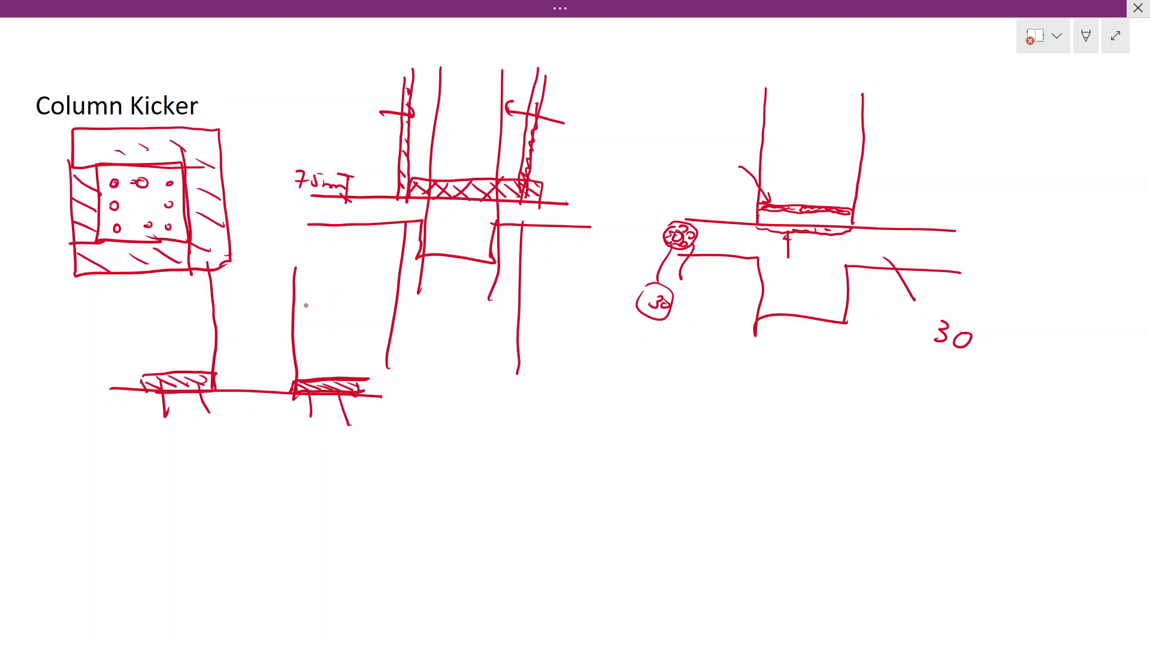
# Draw a hatched formwork board beside the lower-left sketch's right column and close the right kicker's end
pyautogui.moveTo(305, 272)
pyautogui.mouseDown()
pyautogui.moveTo(302, 381)
pyautogui.moveTo(301, 276)
pyautogui.moveTo(299, 293)
pyautogui.mouseUp()
pyautogui.moveTo(303, 377)
pyautogui.mouseDown()
pyautogui.moveTo(309, 370)
pyautogui.moveTo(309, 382)
pyautogui.mouseUp()
pyautogui.moveTo(302, 327)
pyautogui.mouseDown()
pyautogui.moveTo(291, 361)
pyautogui.moveTo(317, 373)
pyautogui.mouseUp()
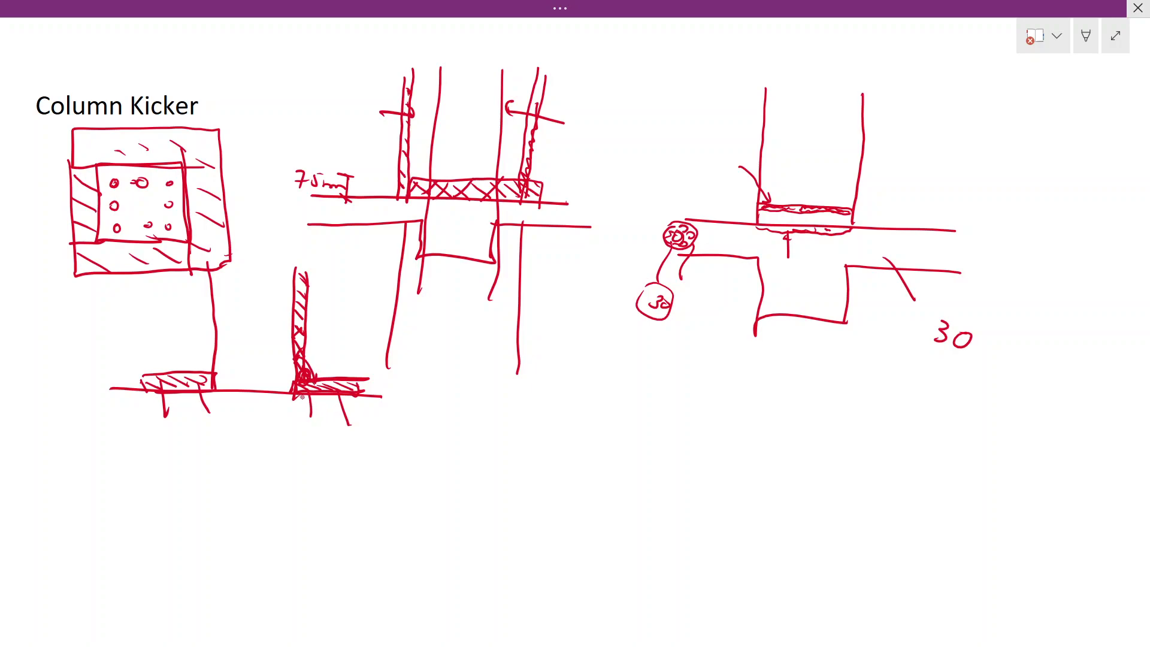
pyautogui.moveTo(370, 379); pyautogui.dragTo(362, 395)
# In red, draw a slab line and a hatched panel with its base circled and a leftward arrow
pyautogui.moveTo(404, 422); pyautogui.dragTo(610, 437)
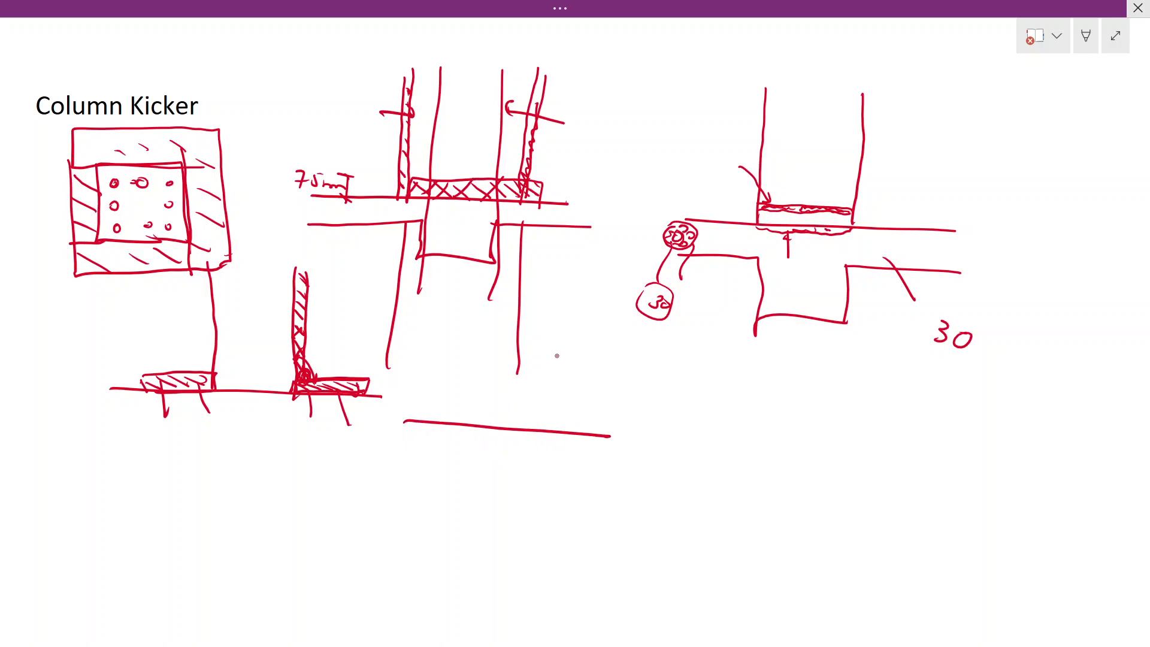
pyautogui.moveTo(558, 347); pyautogui.dragTo(562, 429)
pyautogui.moveTo(572, 347)
pyautogui.mouseDown()
pyautogui.moveTo(575, 426)
pyautogui.moveTo(564, 429)
pyautogui.moveTo(563, 410)
pyautogui.mouseUp()
pyautogui.moveTo(574, 367)
pyautogui.mouseDown()
pyautogui.moveTo(562, 394)
pyautogui.moveTo(564, 366)
pyautogui.mouseUp()
pyautogui.moveTo(551, 414)
pyautogui.mouseDown()
pyautogui.moveTo(567, 444)
pyautogui.moveTo(537, 387)
pyautogui.mouseUp()
pyautogui.moveTo(551, 379)
pyautogui.mouseDown()
pyautogui.moveTo(538, 386)
pyautogui.moveTo(550, 391)
pyautogui.mouseUp()
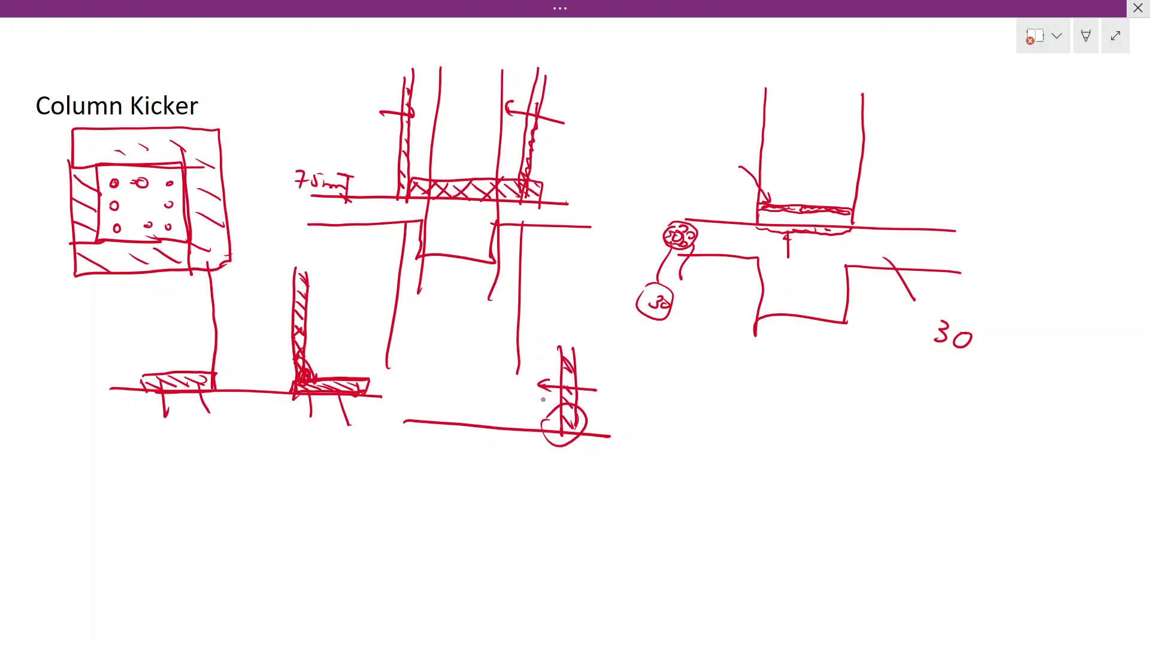
# Sketch crossing formwork boards with curled tie ends, then hatch the plan square's inner right edge
pyautogui.moveTo(479, 343)
pyautogui.mouseDown()
pyautogui.moveTo(473, 417)
pyautogui.moveTo(458, 416)
pyautogui.mouseUp()
pyautogui.moveTo(447, 360); pyautogui.dragTo(561, 371)
pyautogui.moveTo(463, 353)
pyautogui.mouseDown()
pyautogui.moveTo(443, 367)
pyautogui.moveTo(463, 363)
pyautogui.mouseUp()
pyautogui.moveTo(574, 362)
pyautogui.mouseDown()
pyautogui.moveTo(592, 374)
pyautogui.moveTo(539, 387)
pyautogui.moveTo(552, 393)
pyautogui.mouseUp()
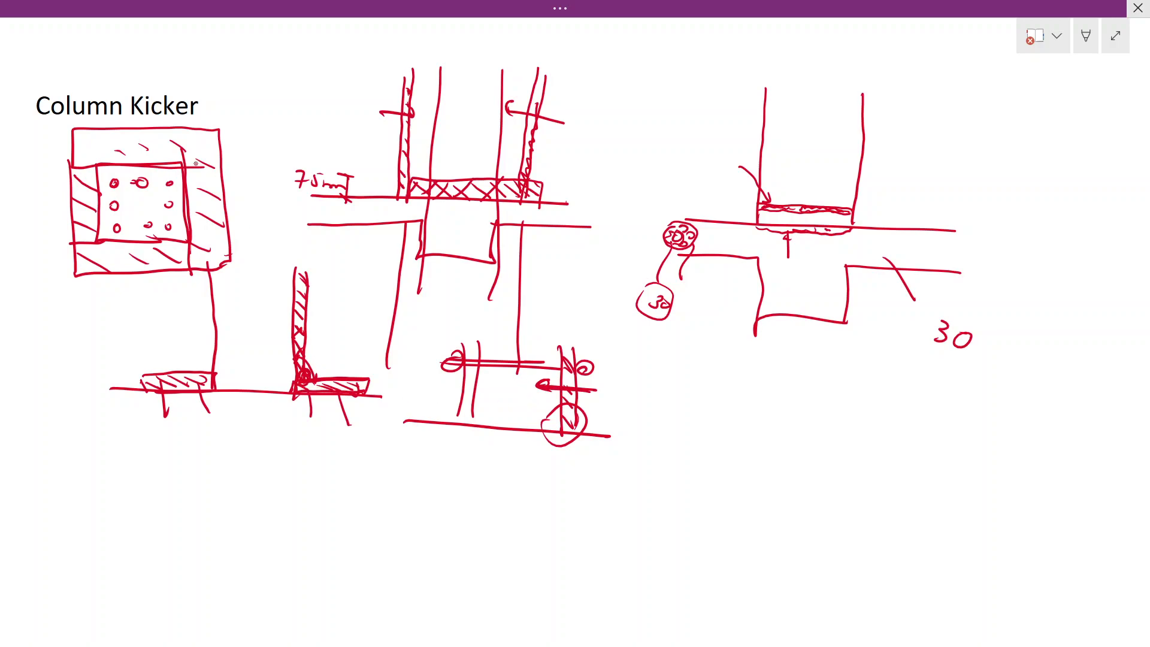
pyautogui.moveTo(191, 168)
pyautogui.mouseDown()
pyautogui.moveTo(201, 243)
pyautogui.moveTo(191, 180)
pyautogui.moveTo(189, 215)
pyautogui.moveTo(224, 217)
pyautogui.mouseUp()
pyautogui.moveTo(201, 220); pyautogui.dragTo(212, 216)
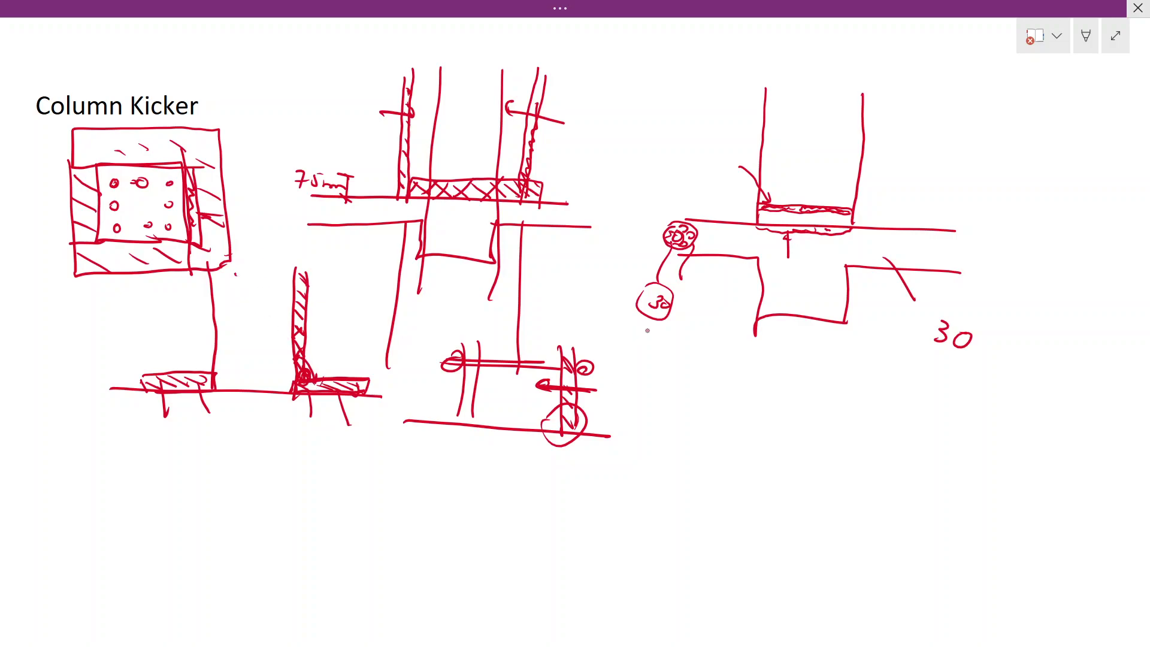
# Draw short red column-and-slab corner lines under the circled 30 and circle the joint
pyautogui.moveTo(677, 350); pyautogui.dragTo(669, 412)
pyautogui.moveTo(692, 351)
pyautogui.mouseDown()
pyautogui.moveTo(689, 412)
pyautogui.moveTo(735, 397)
pyautogui.moveTo(726, 411)
pyautogui.mouseUp()
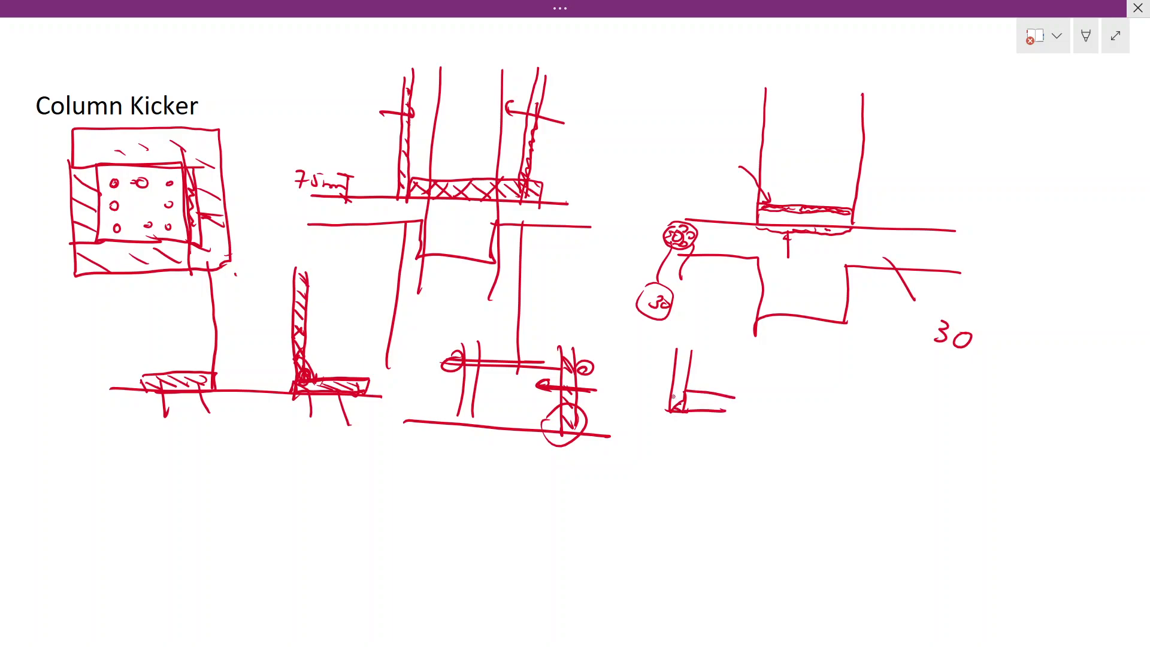
pyautogui.moveTo(682, 370)
pyautogui.mouseDown()
pyautogui.moveTo(708, 384)
pyautogui.moveTo(672, 376)
pyautogui.moveTo(688, 383)
pyautogui.moveTo(663, 398)
pyautogui.moveTo(682, 395)
pyautogui.moveTo(670, 413)
pyautogui.mouseUp()
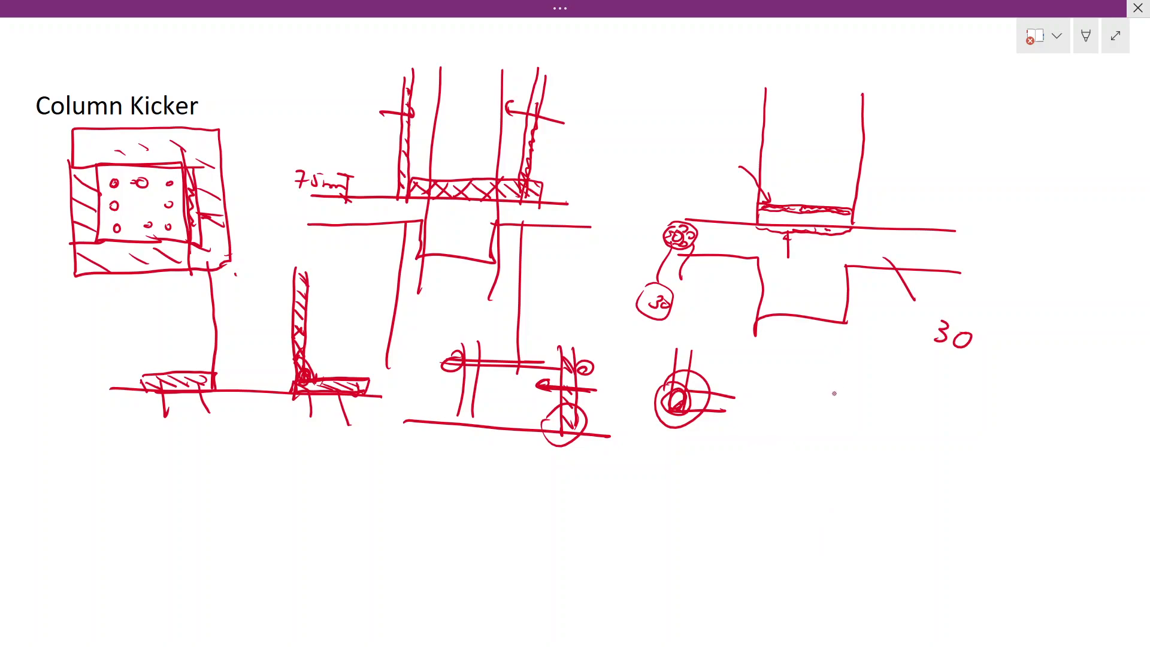
# Draw a red column's double left and right faces over a slab line, with zigzag hatching between them
pyautogui.moveTo(827, 376); pyautogui.dragTo(821, 495)
pyautogui.moveTo(837, 381); pyautogui.dragTo(830, 483)
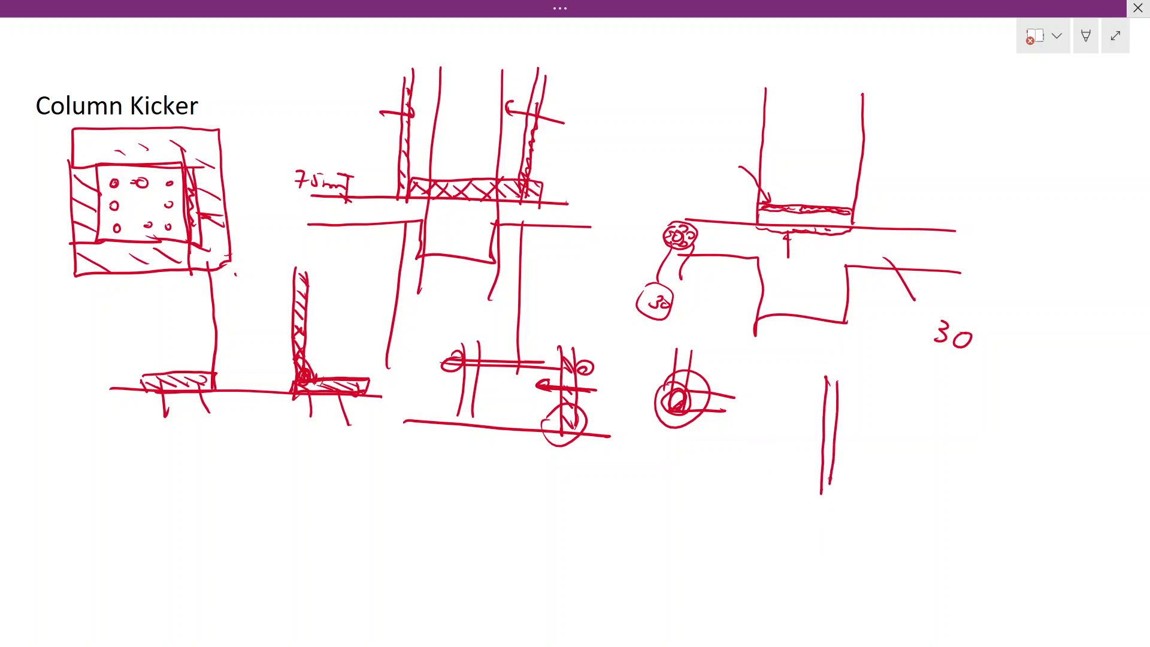
pyautogui.moveTo(720, 503); pyautogui.dragTo(1029, 508)
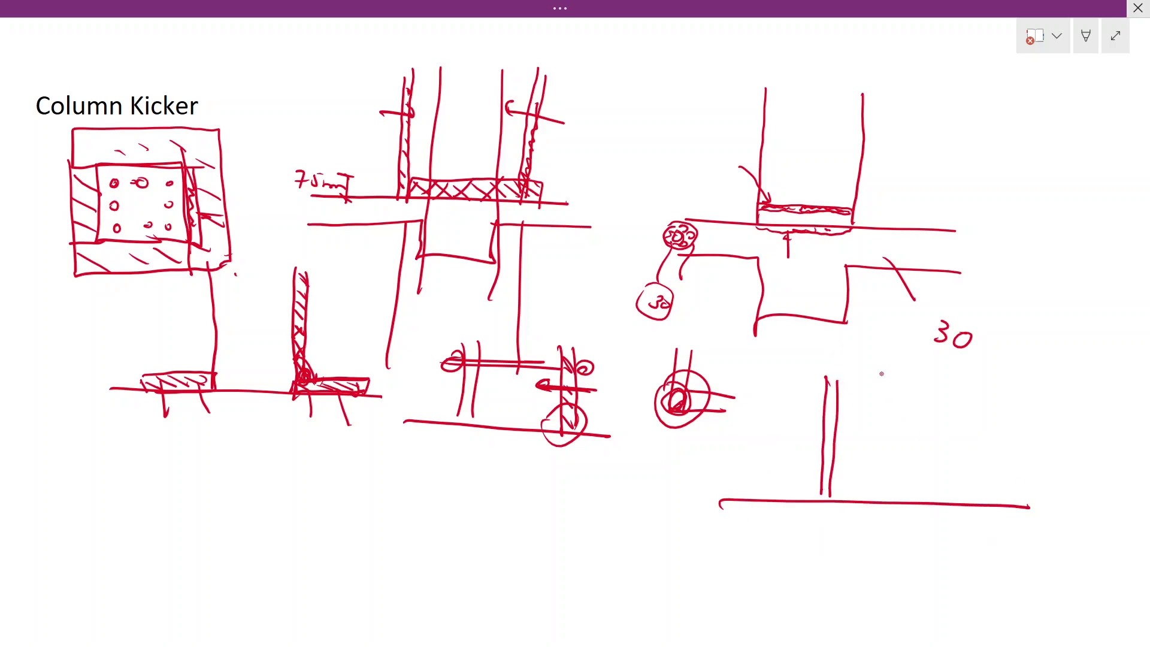
pyautogui.moveTo(959, 373); pyautogui.dragTo(938, 489)
pyautogui.moveTo(973, 376); pyautogui.dragTo(948, 500)
pyautogui.moveTo(858, 396)
pyautogui.mouseDown()
pyautogui.moveTo(934, 432)
pyautogui.moveTo(878, 439)
pyautogui.moveTo(912, 476)
pyautogui.moveTo(905, 490)
pyautogui.moveTo(858, 485)
pyautogui.mouseUp()
pyautogui.moveTo(849, 439)
pyautogui.mouseDown()
pyautogui.moveTo(844, 467)
pyautogui.moveTo(862, 510)
pyautogui.moveTo(941, 503)
pyautogui.mouseUp()
# Add a wavy grout layer at the base, cross out the hatching, and write a circled 30
pyautogui.moveTo(835, 503); pyautogui.dragTo(904, 511)
pyautogui.moveTo(918, 384); pyautogui.dragTo(841, 469)
pyautogui.moveTo(939, 430); pyautogui.dragTo(873, 484)
pyautogui.moveTo(875, 439)
pyautogui.mouseDown()
pyautogui.moveTo(788, 456)
pyautogui.moveTo(748, 446)
pyautogui.moveTo(727, 460)
pyautogui.mouseUp()
pyautogui.moveTo(758, 448)
pyautogui.mouseDown()
pyautogui.moveTo(749, 455)
pyautogui.moveTo(757, 447)
pyautogui.mouseUp()
pyautogui.moveTo(731, 415)
pyautogui.mouseDown()
pyautogui.moveTo(714, 446)
pyautogui.moveTo(718, 437)
pyautogui.mouseUp()
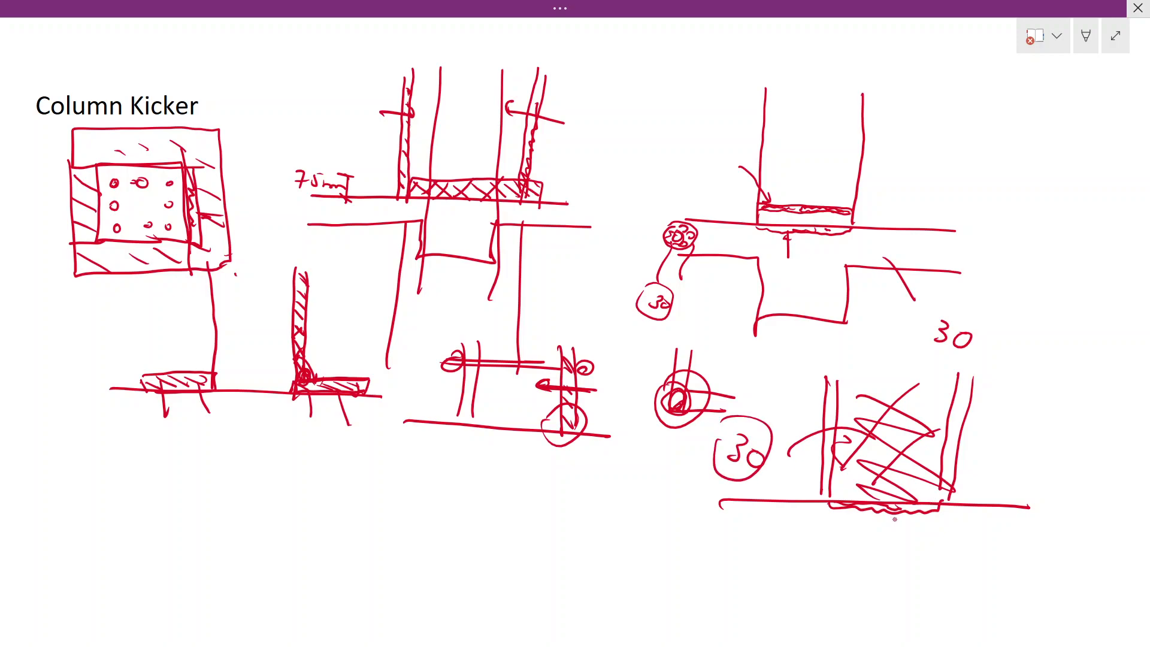